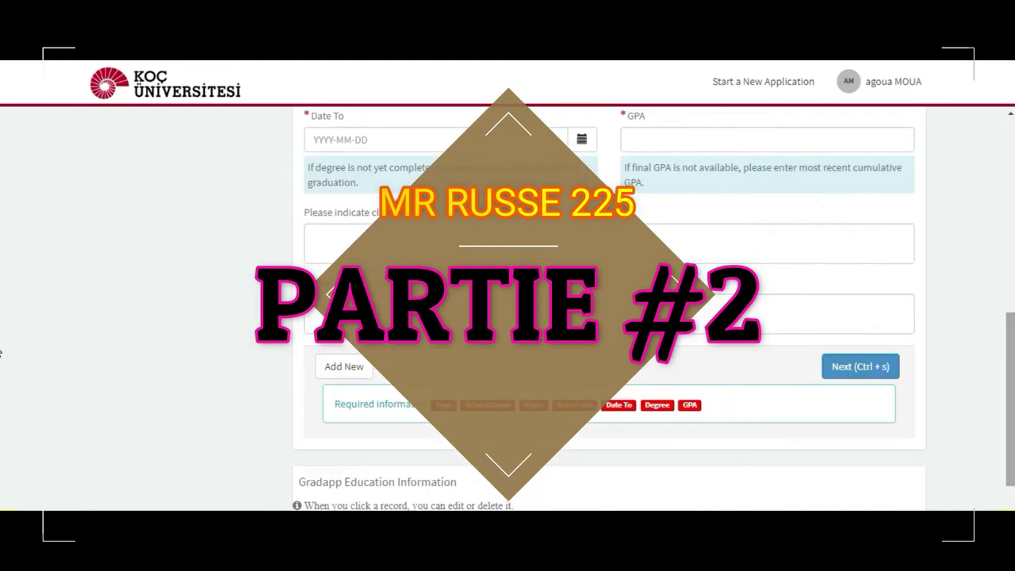
Set the education type to Undergrad in the Education Information form
drag(1005, 337, 1012, 190)
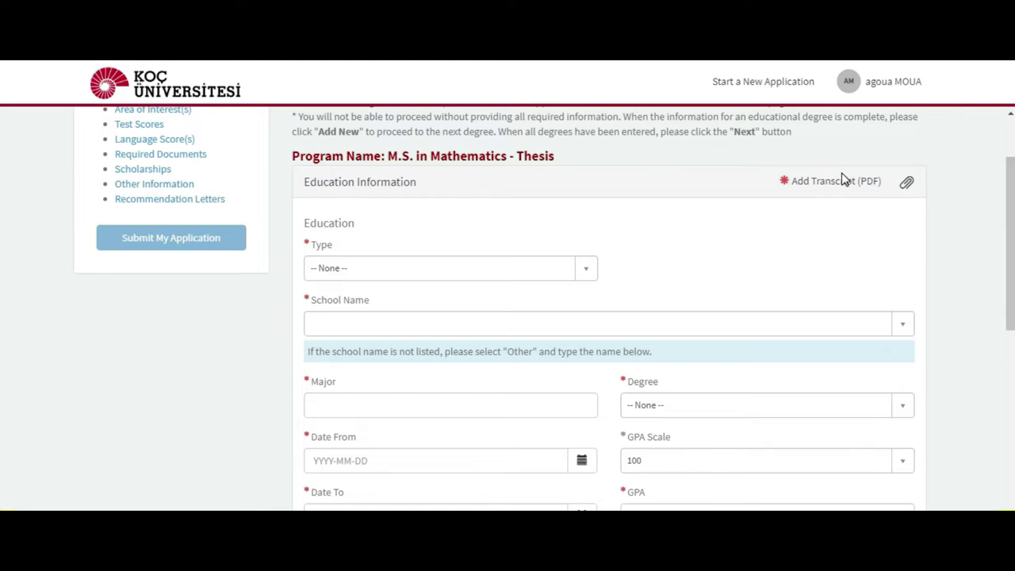
scroll(1011, 242, up, 2)
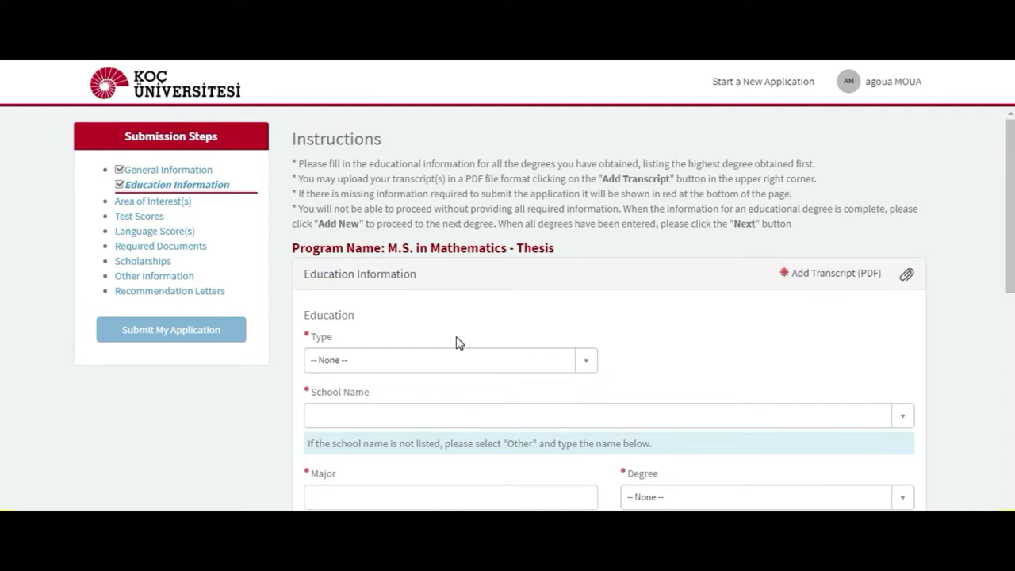
click(554, 363)
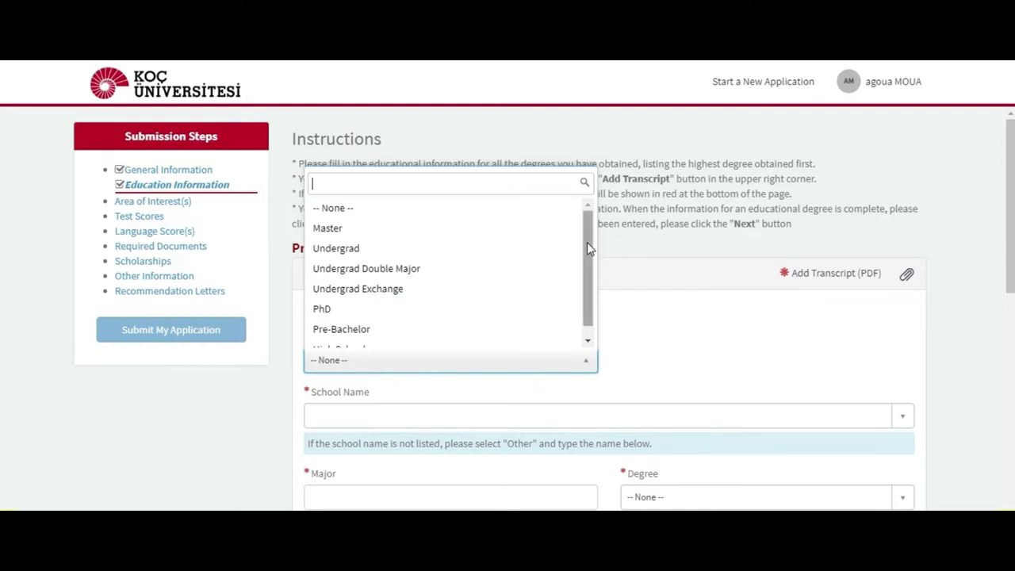
drag(587, 242, 587, 260)
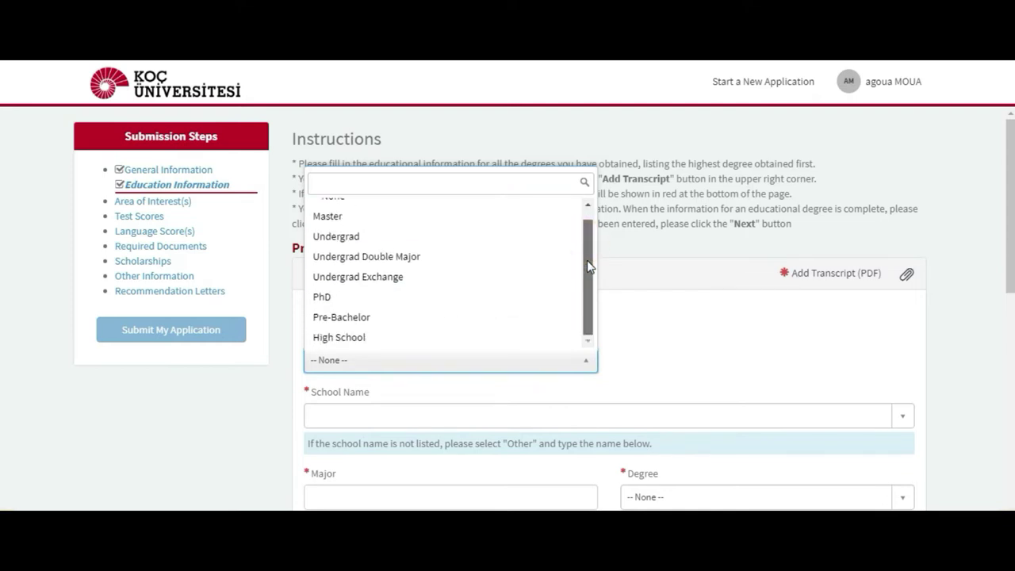
click(423, 237)
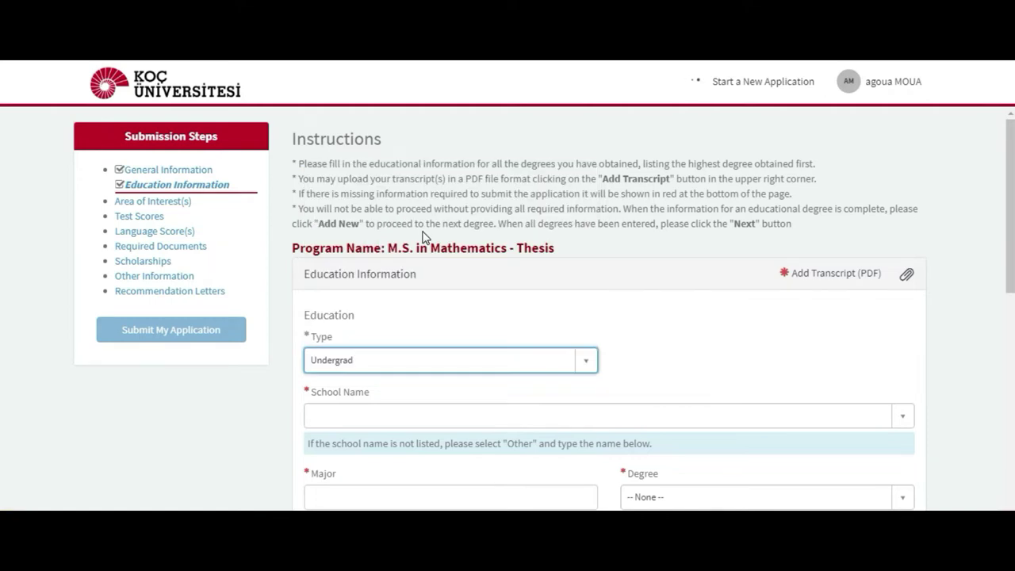
Find and choose MATHEMATICS AND COMPUTER SCIENCE as the school name, and attach the file odu1 as the transcript
click(407, 418)
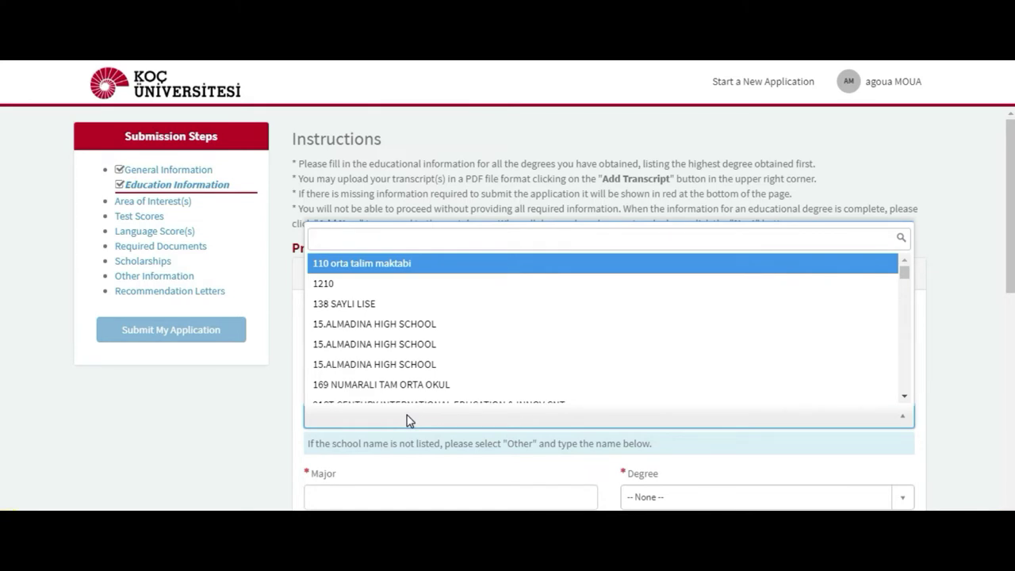
text(MATHS)
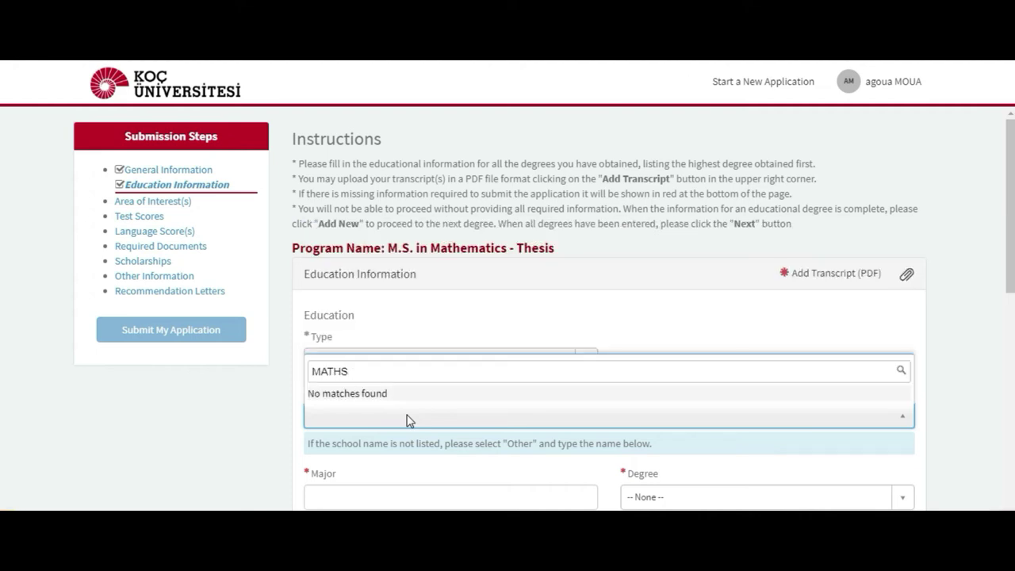
key(BackSpace)
click(391, 370)
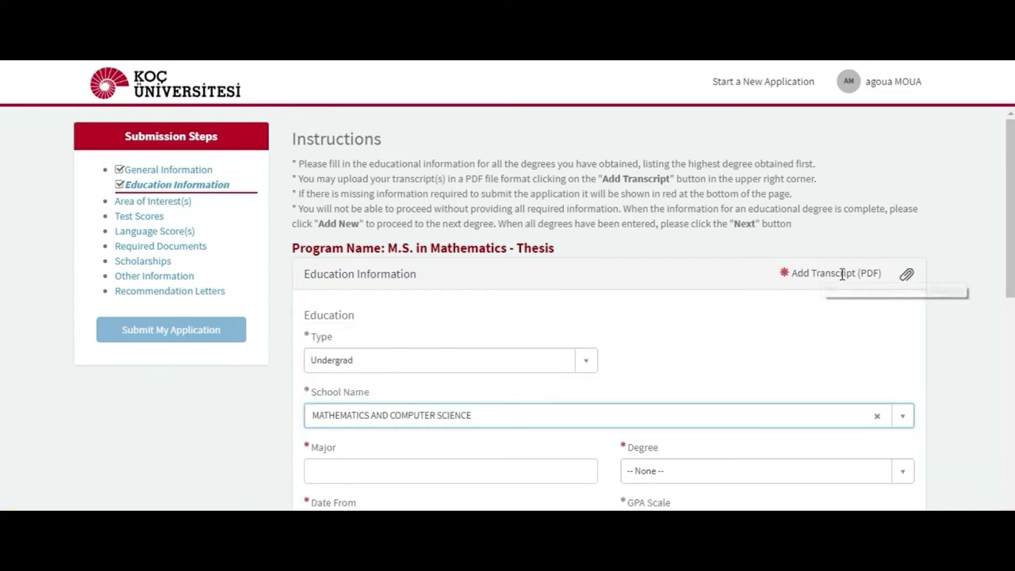
click(906, 280)
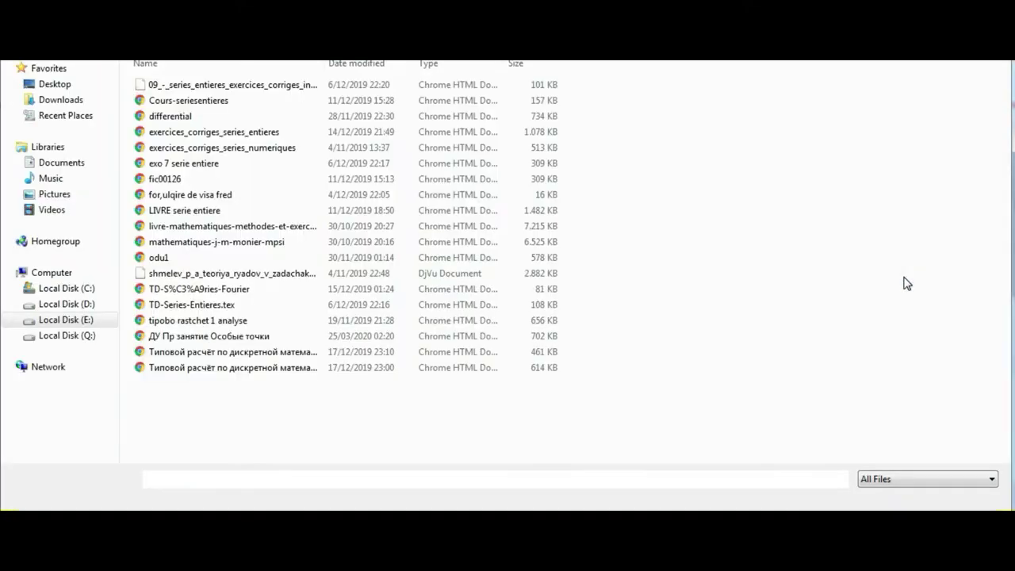
double_click(175, 258)
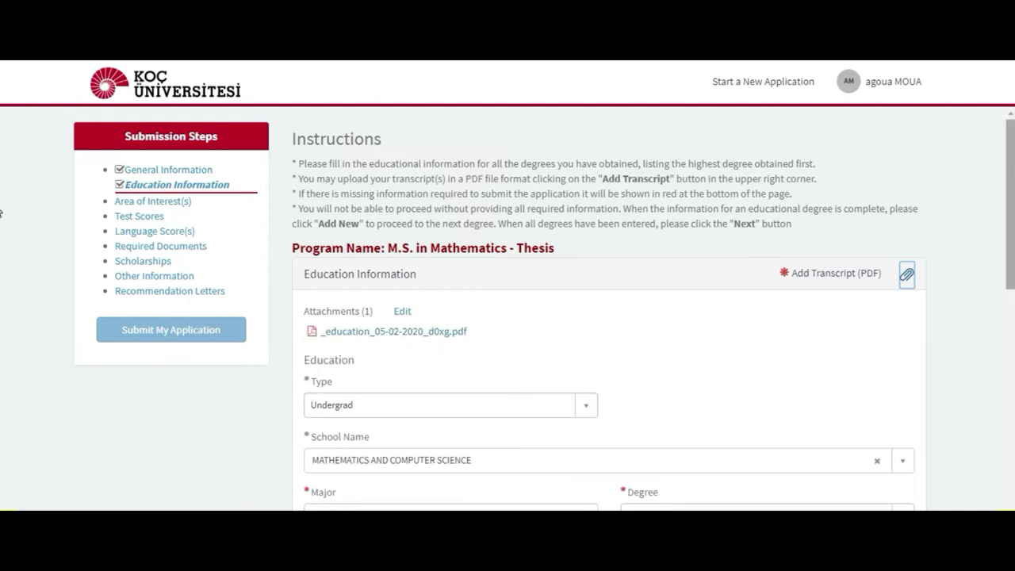
Enter MATHEMATICS as the major and choose BACHELOR as the degree
scroll(814, 230, down, 3)
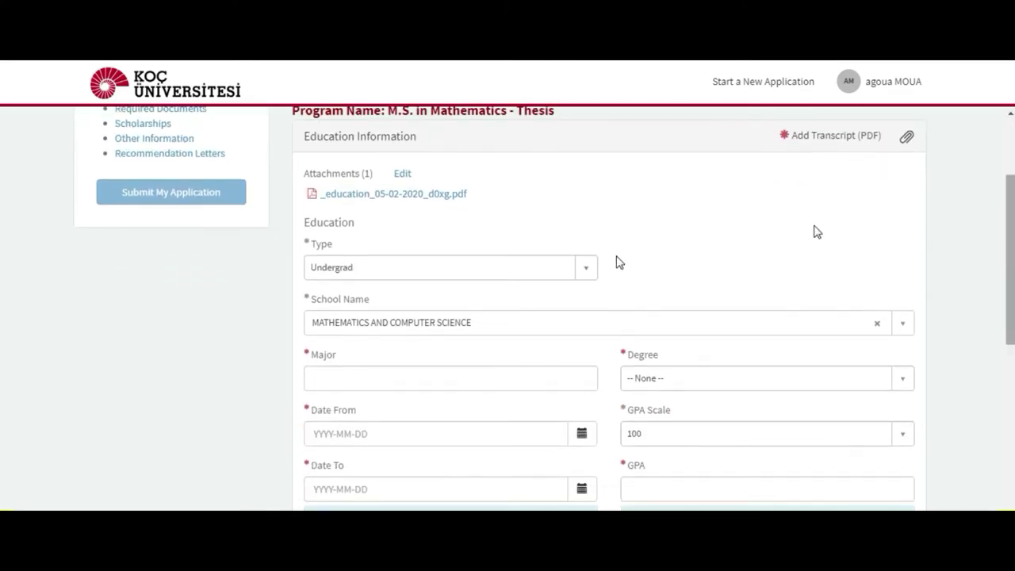
click(468, 379)
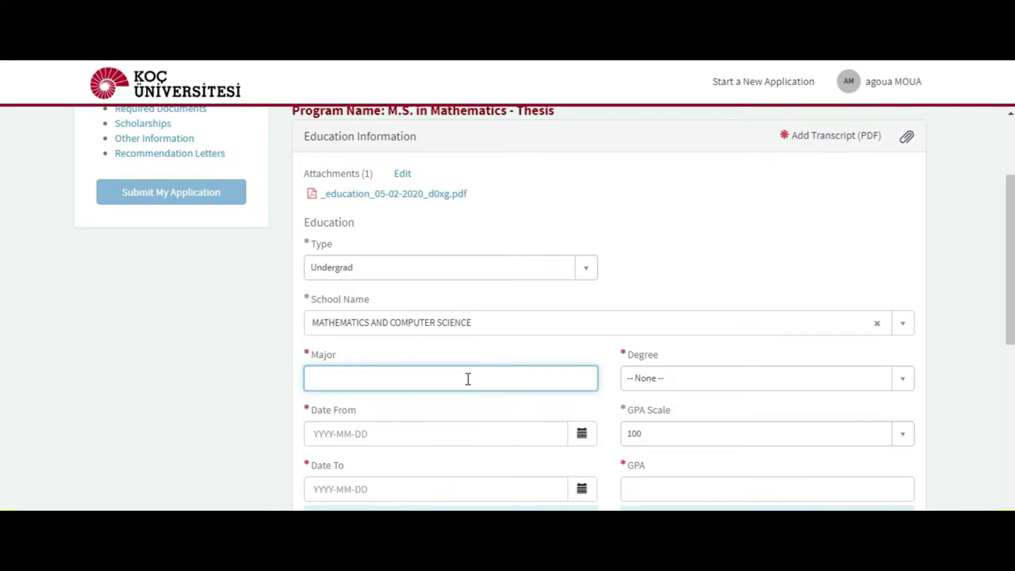
text(MATHEMATICs)
click(710, 377)
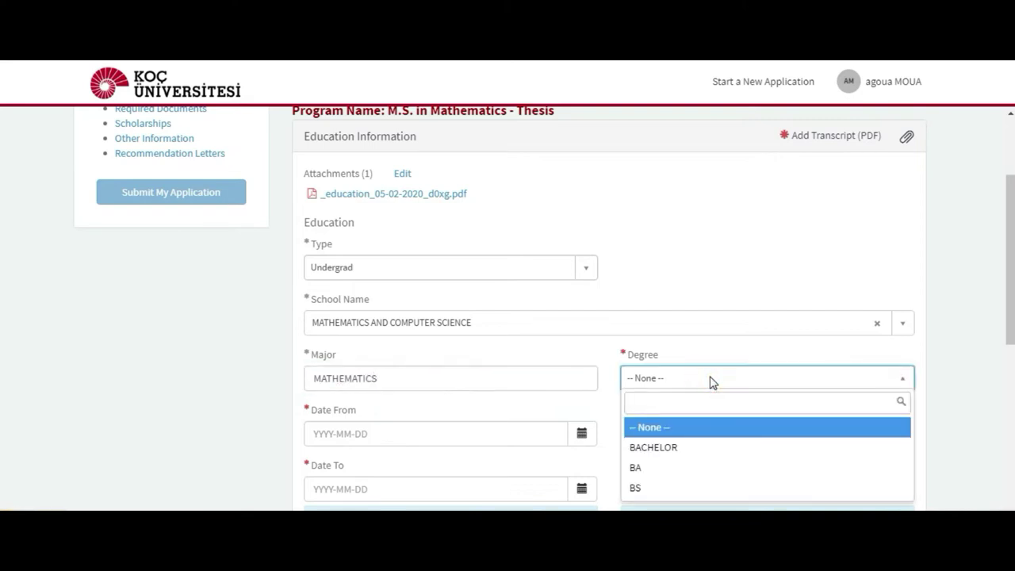
click(684, 452)
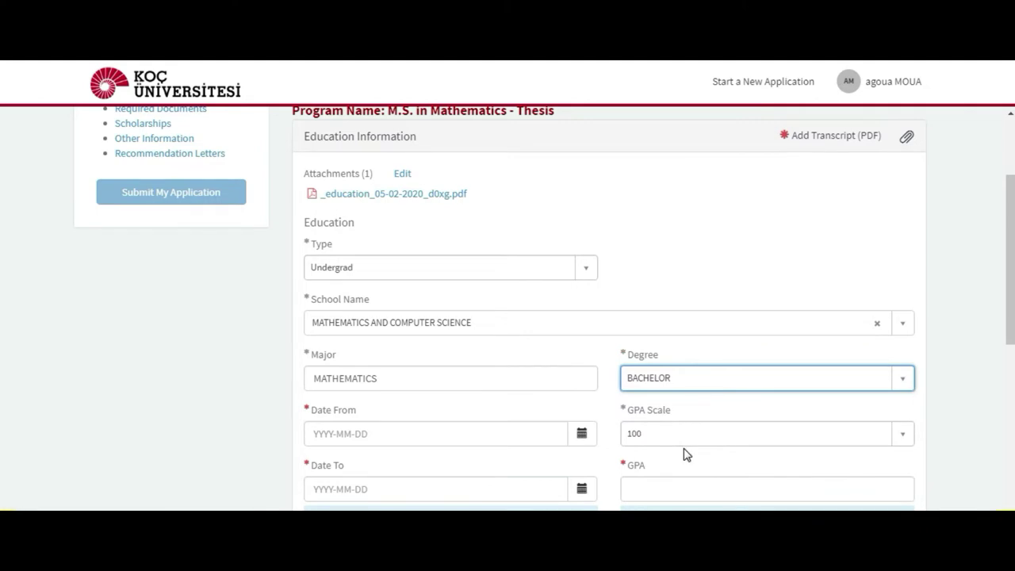
Set the education start date (Date From) to 2013-02-02
click(532, 438)
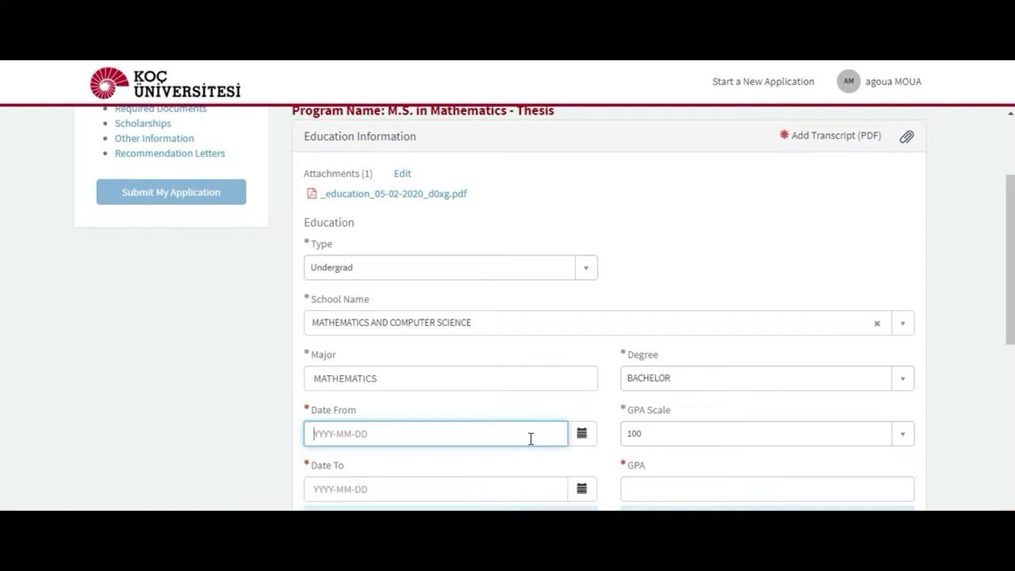
click(580, 440)
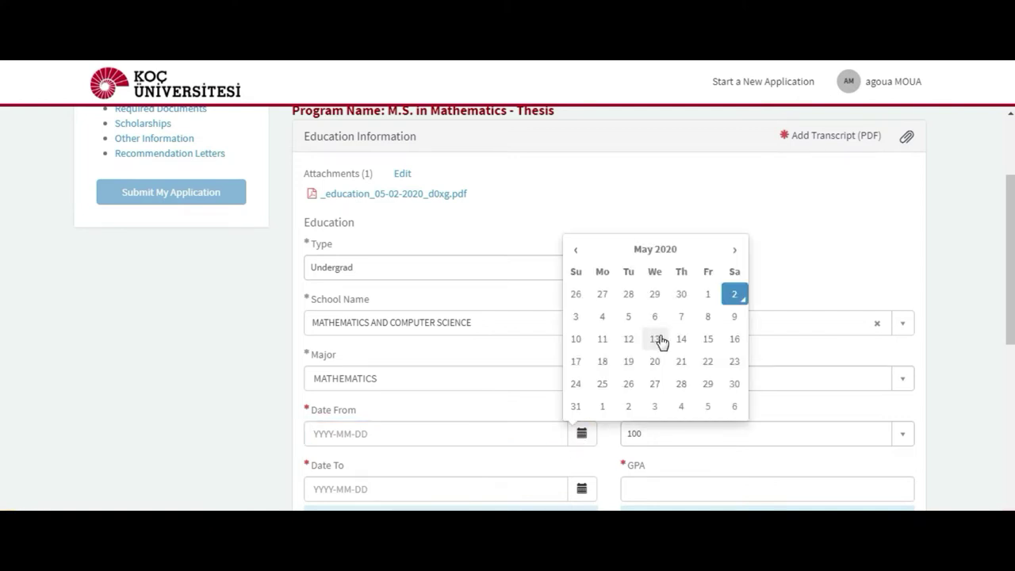
click(652, 250)
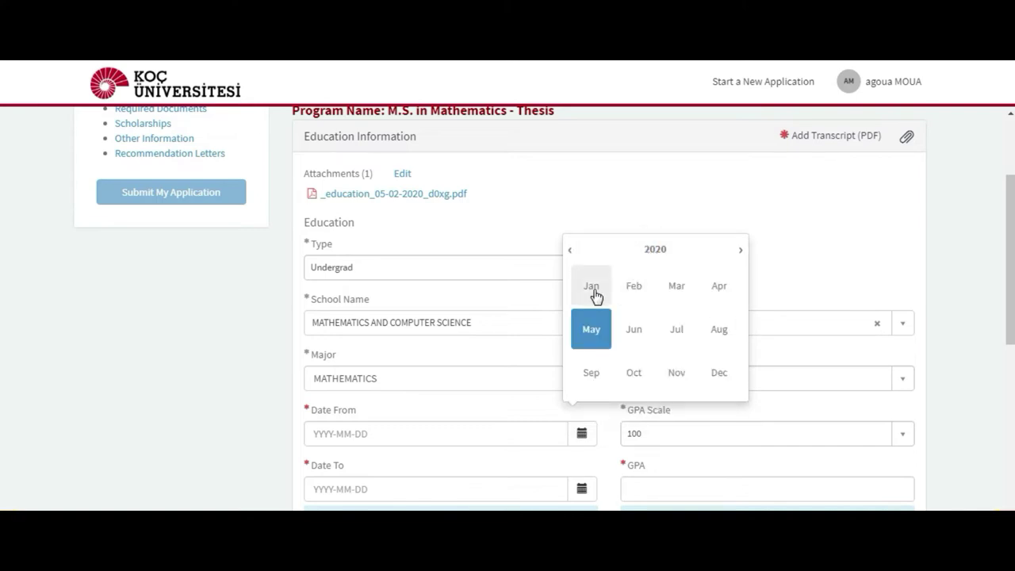
click(573, 254)
triple_click(575, 257)
click(573, 255)
double_click(573, 255)
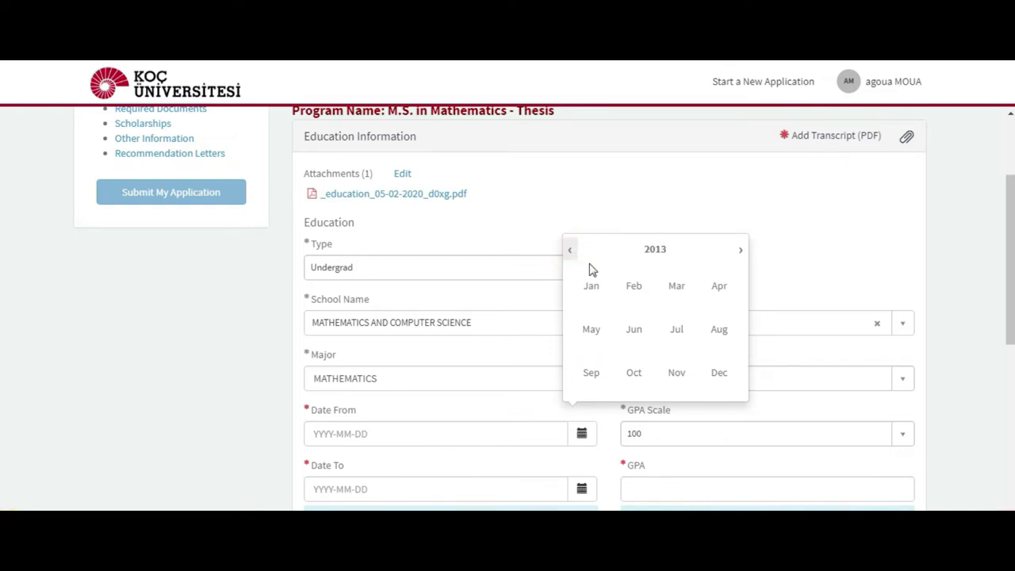
click(632, 283)
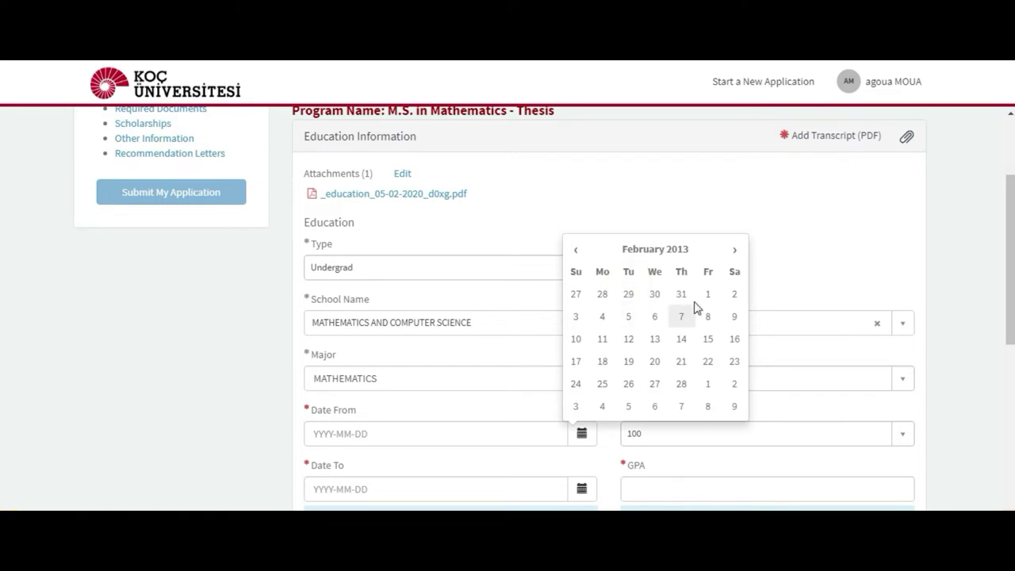
click(733, 295)
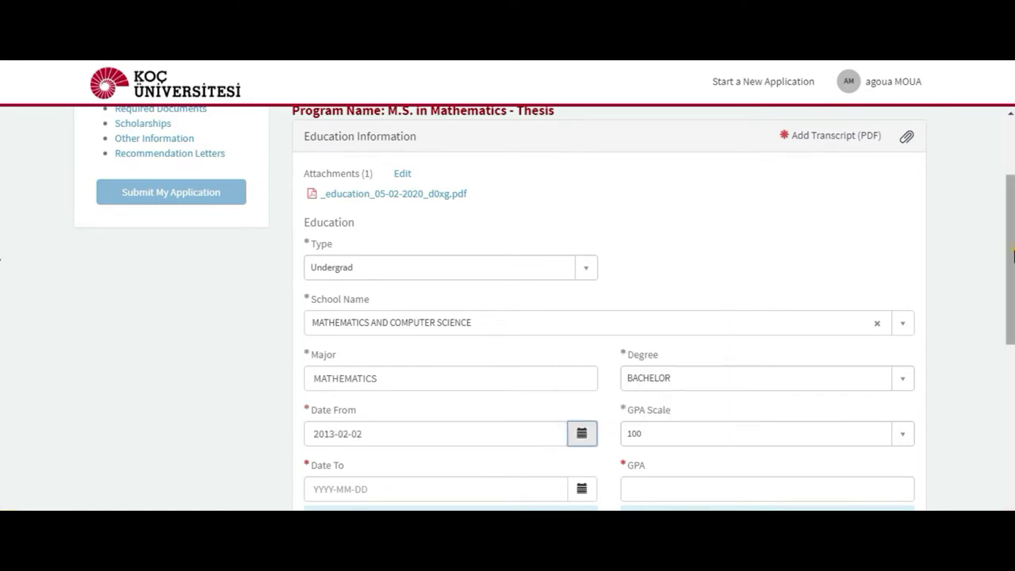
Set the education end date (Date To) to 2017-06-14
scroll(1012, 255, down, 1)
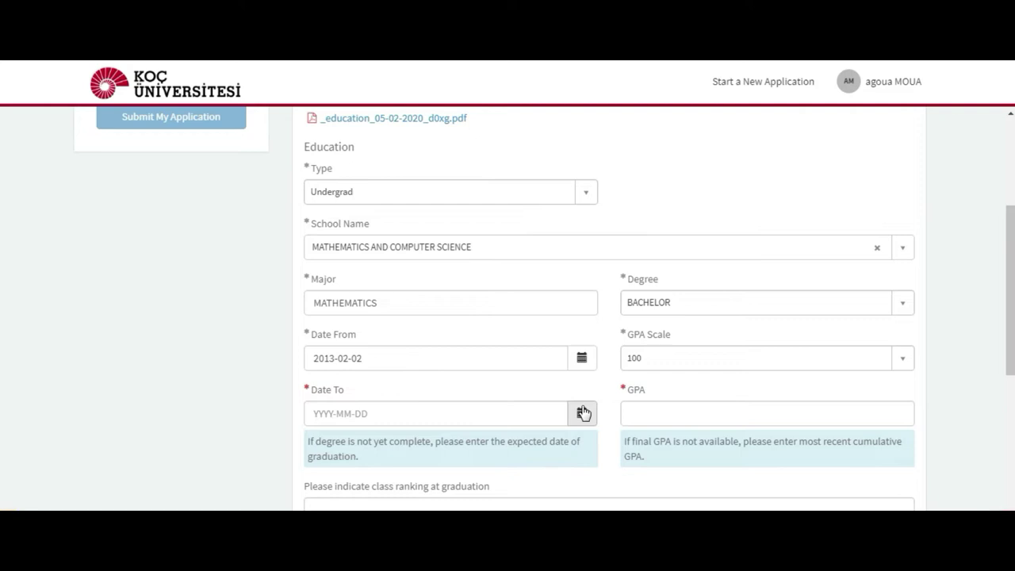
click(583, 413)
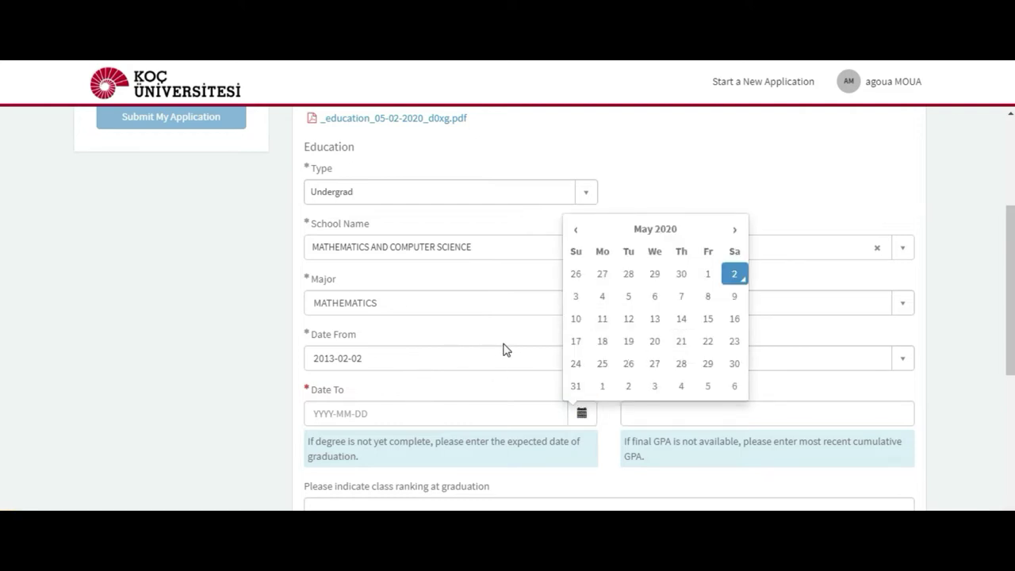
click(632, 230)
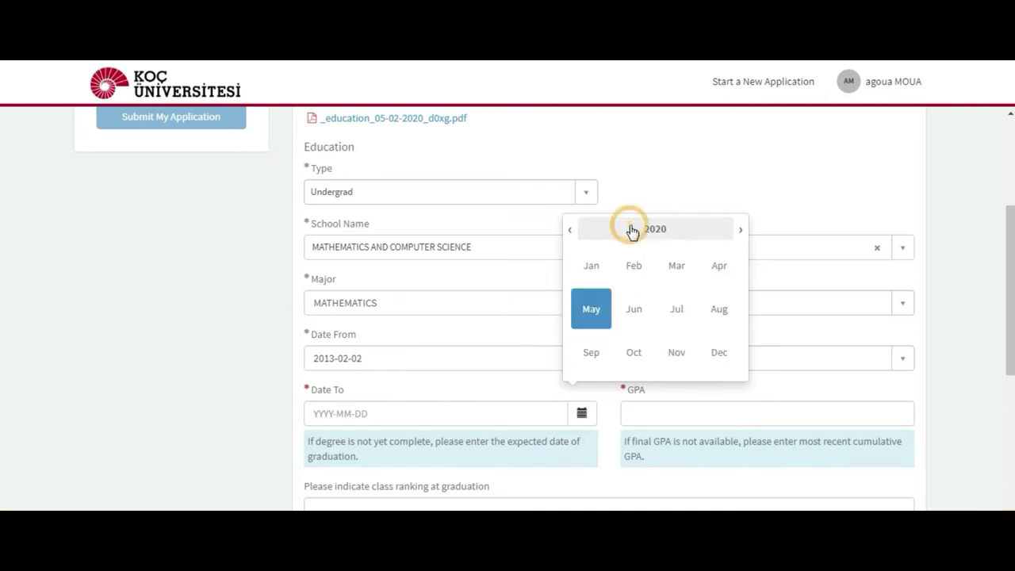
click(568, 230)
click(568, 230)
click(568, 230)
click(636, 314)
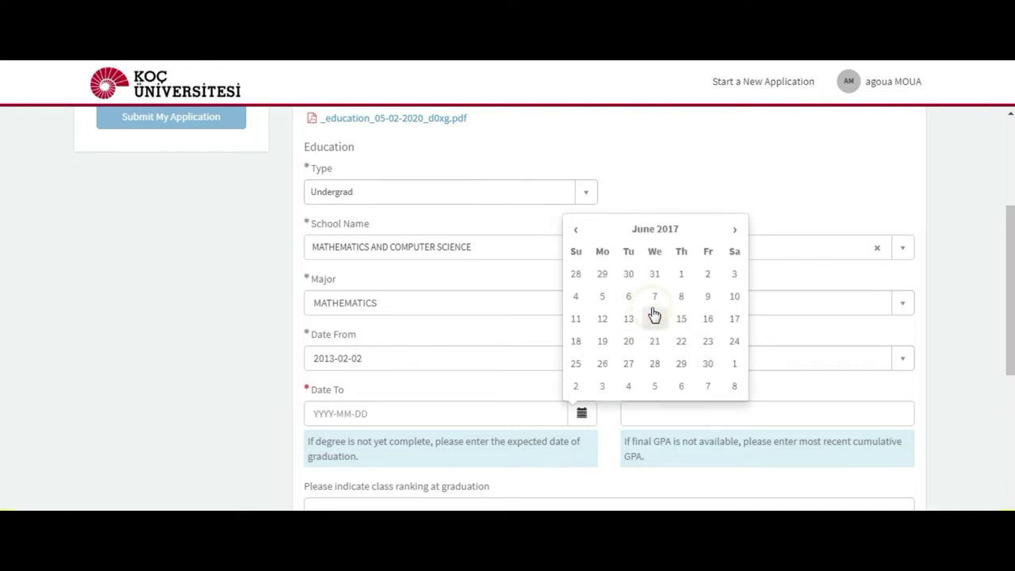
click(654, 315)
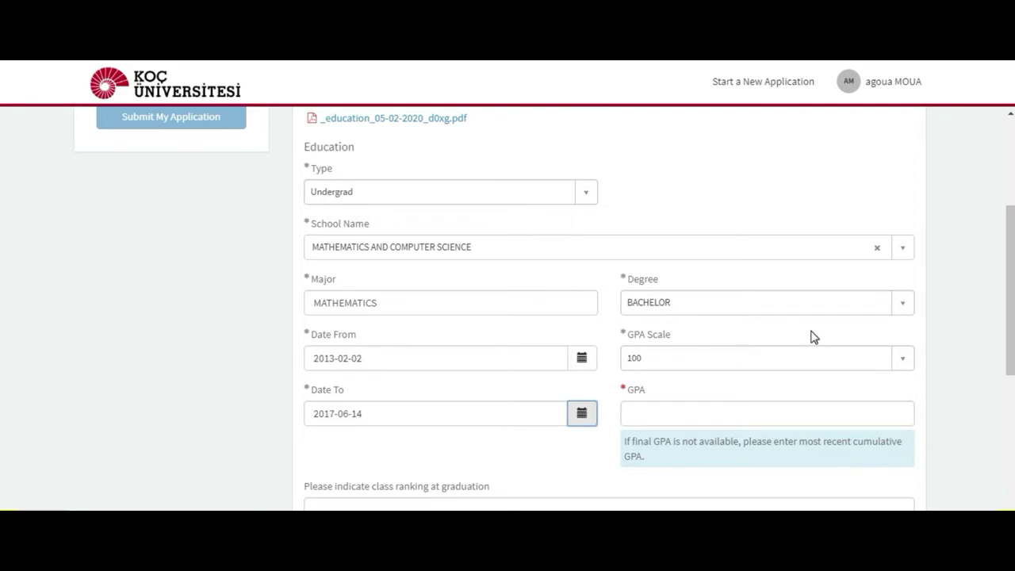
Enter a GPA of 60 and submit the education information to proceed to the next application section
drag(1009, 305, 1009, 325)
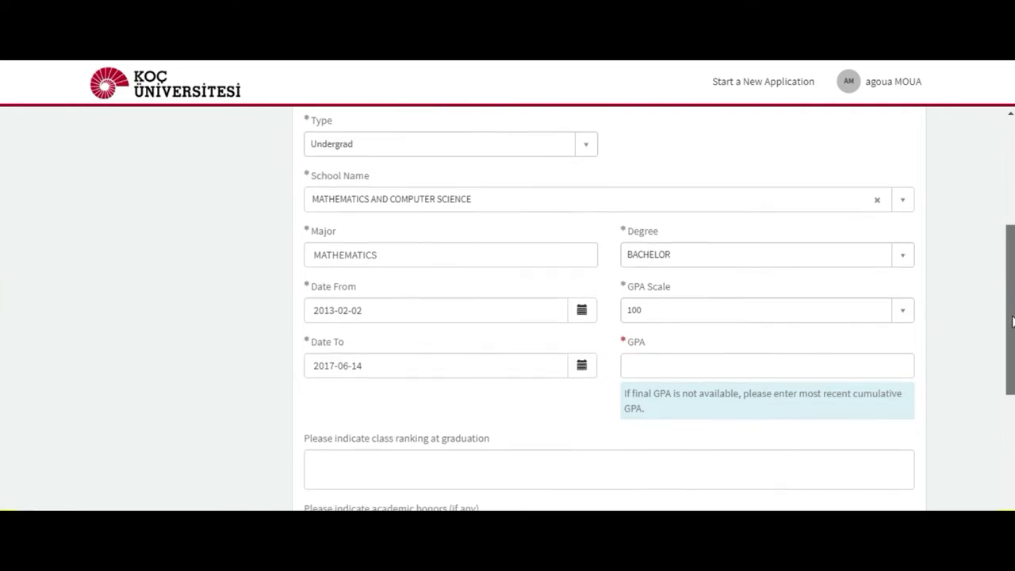
click(684, 373)
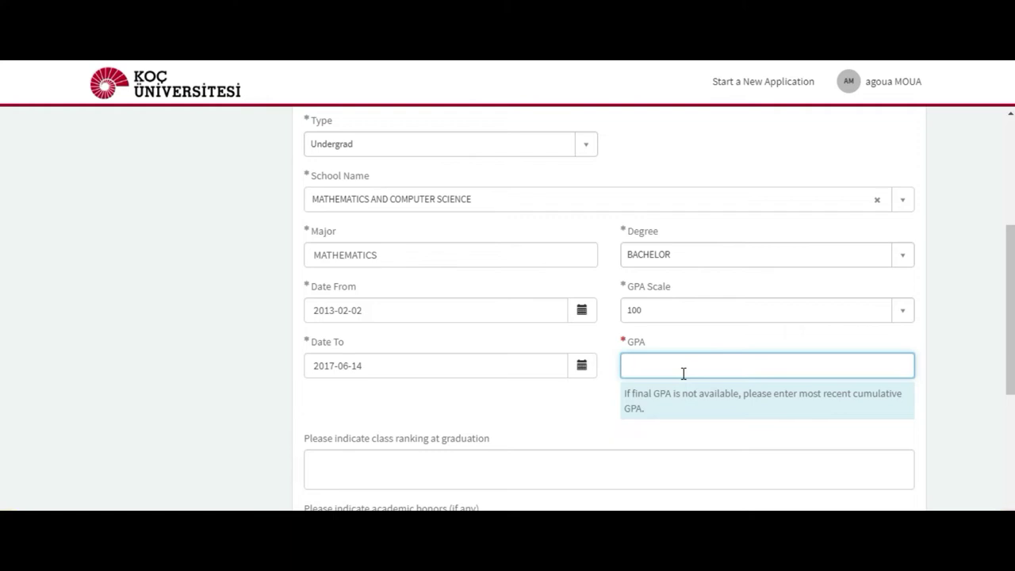
text(60)
click(1010, 261)
drag(1010, 263, 1011, 323)
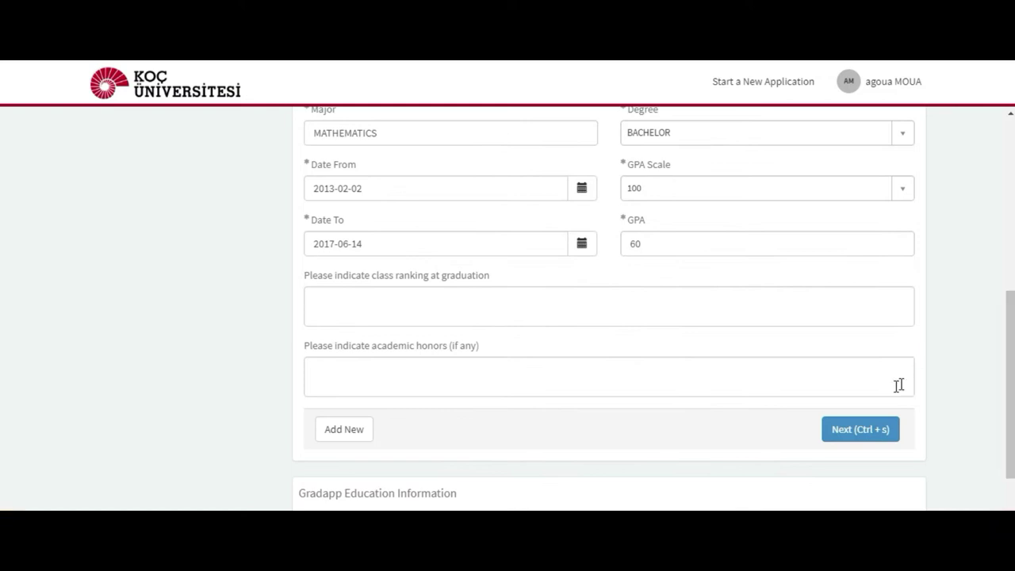
click(869, 435)
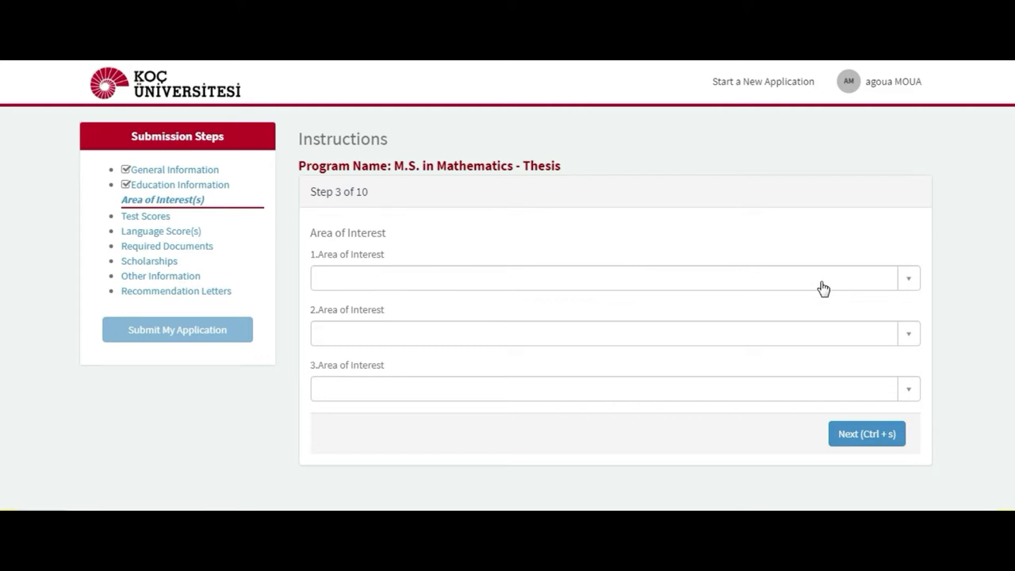
Set the three areas of interest to "Probability, Statistics", "Number Theory" and "Analysis" in that order, and proceed to the next section
click(914, 284)
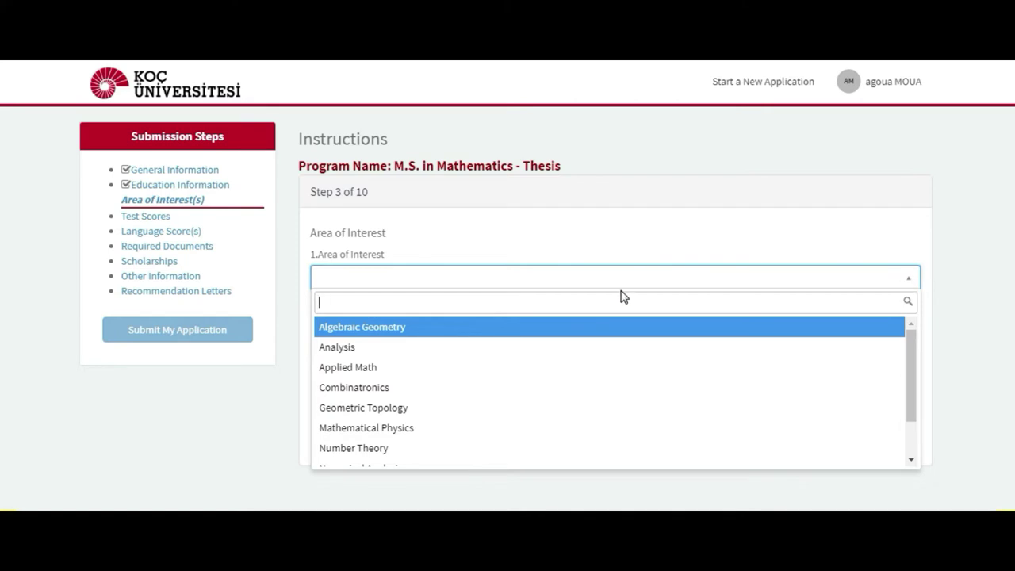
drag(910, 339, 911, 377)
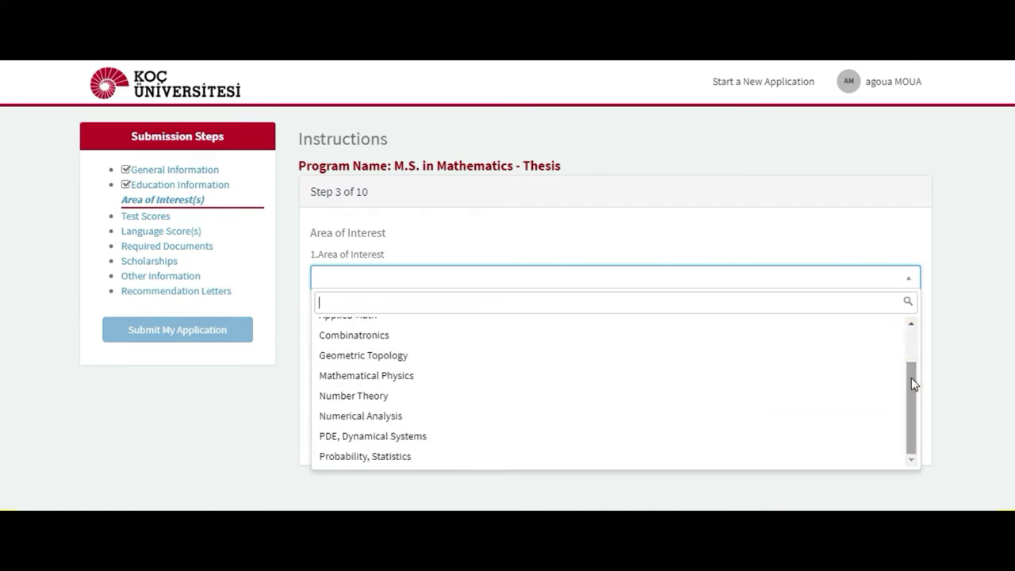
click(387, 456)
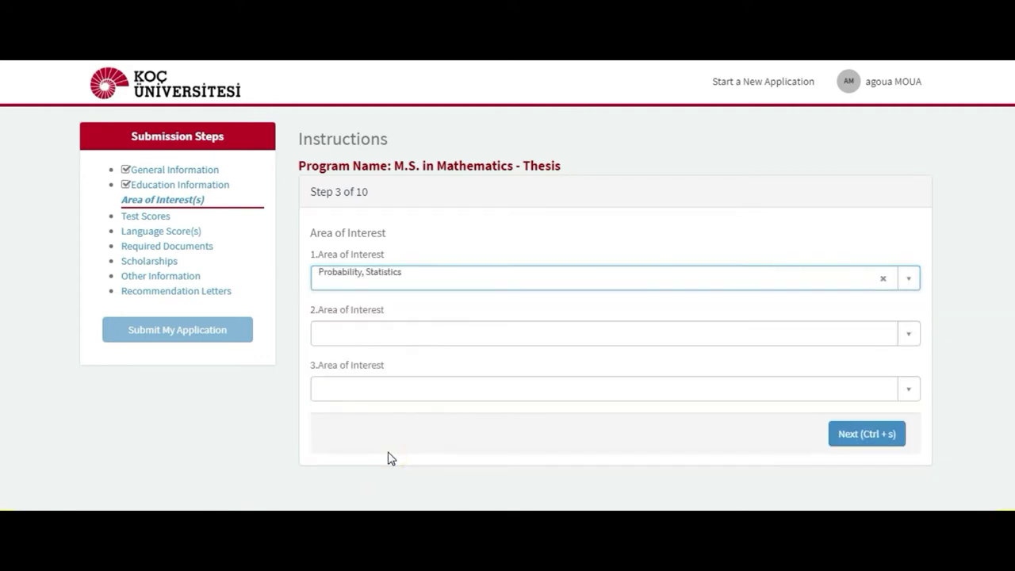
click(909, 336)
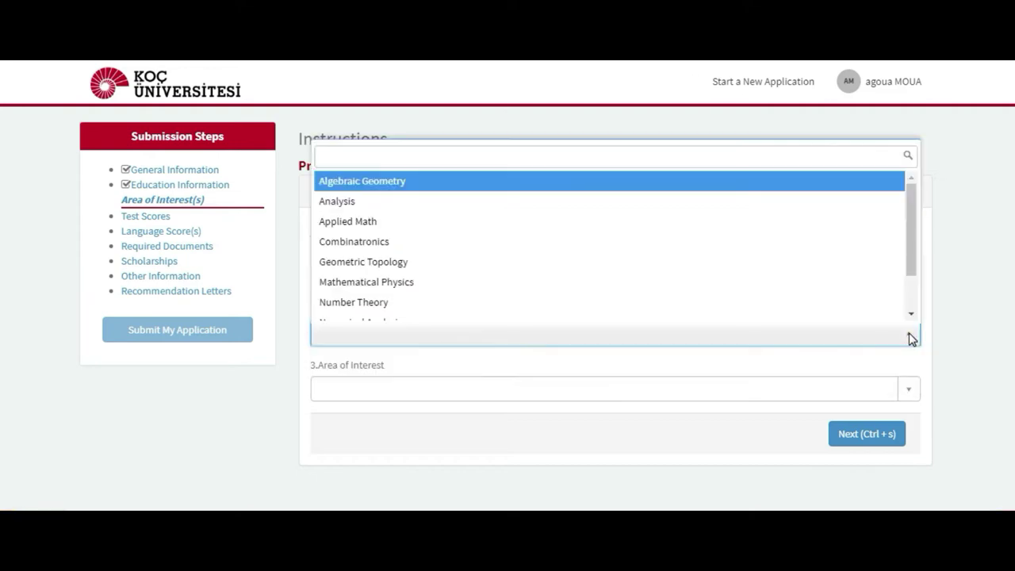
click(452, 294)
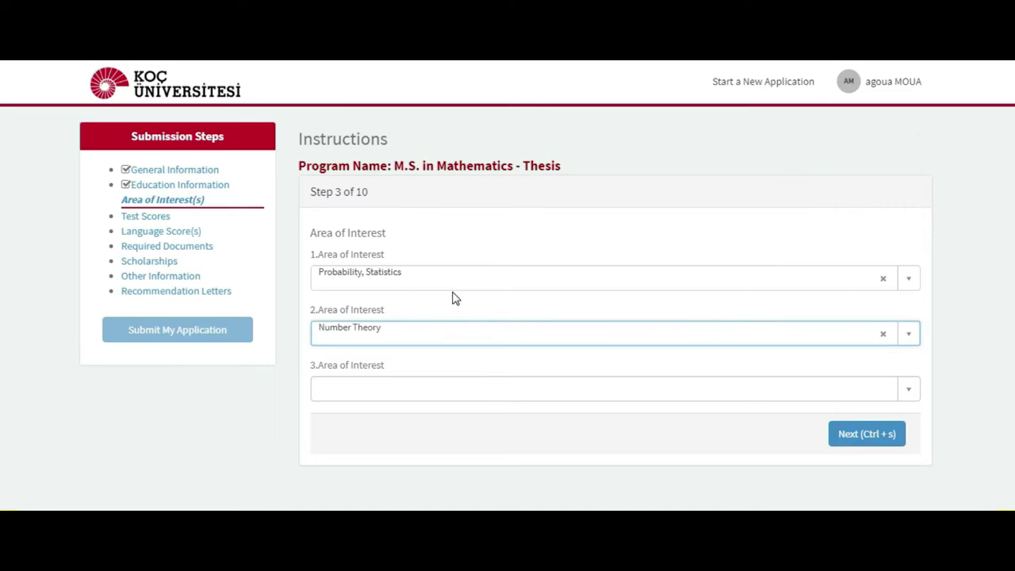
click(453, 392)
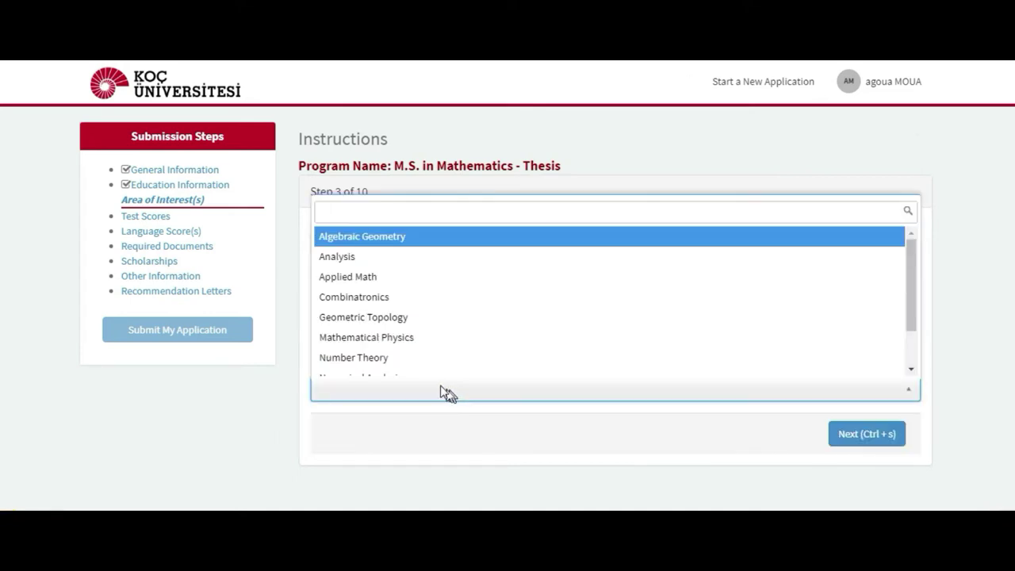
click(370, 262)
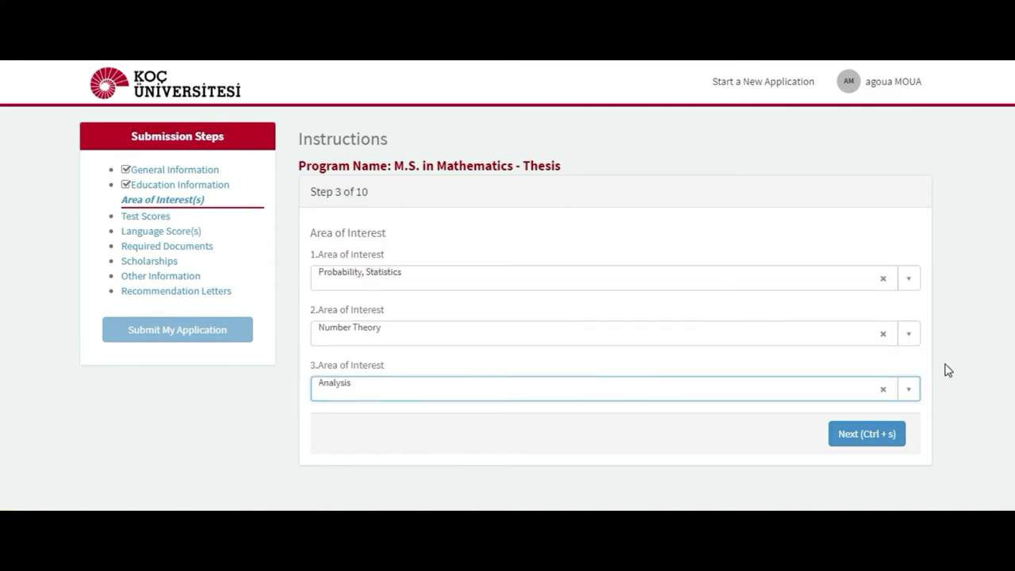
click(865, 440)
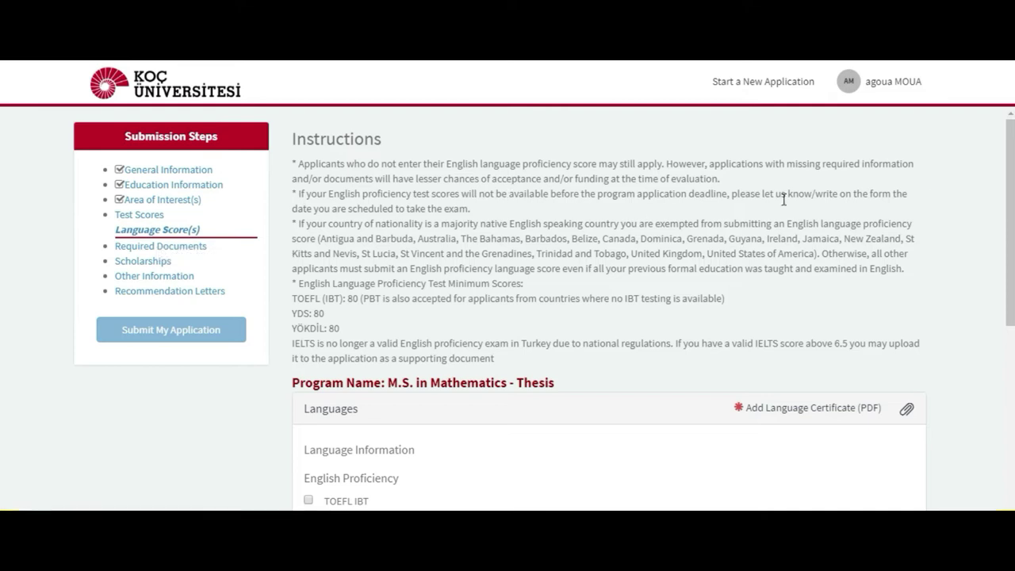
Mark the English proficiency as NATIVE in the language information
drag(1013, 156, 1012, 262)
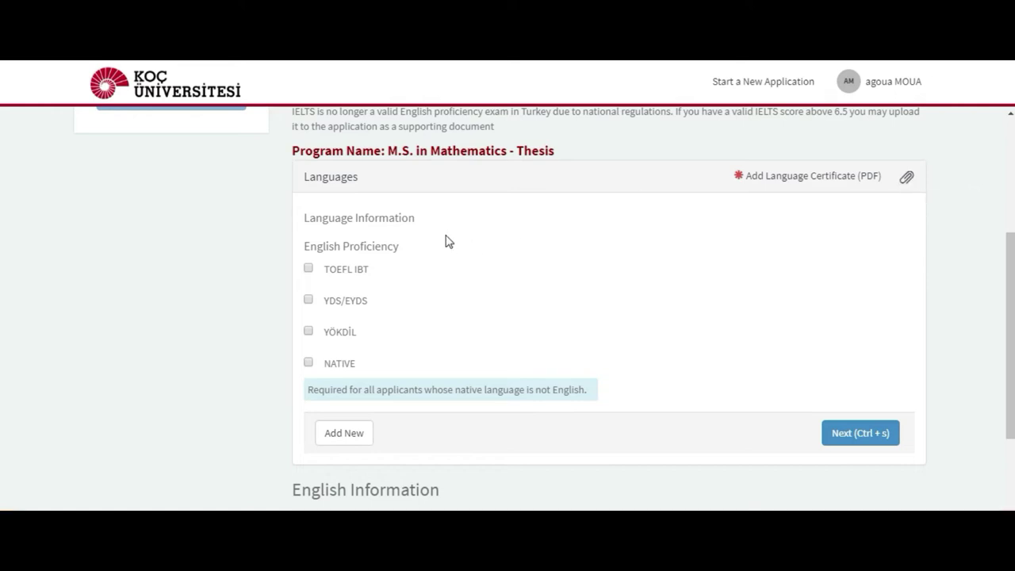
click(308, 365)
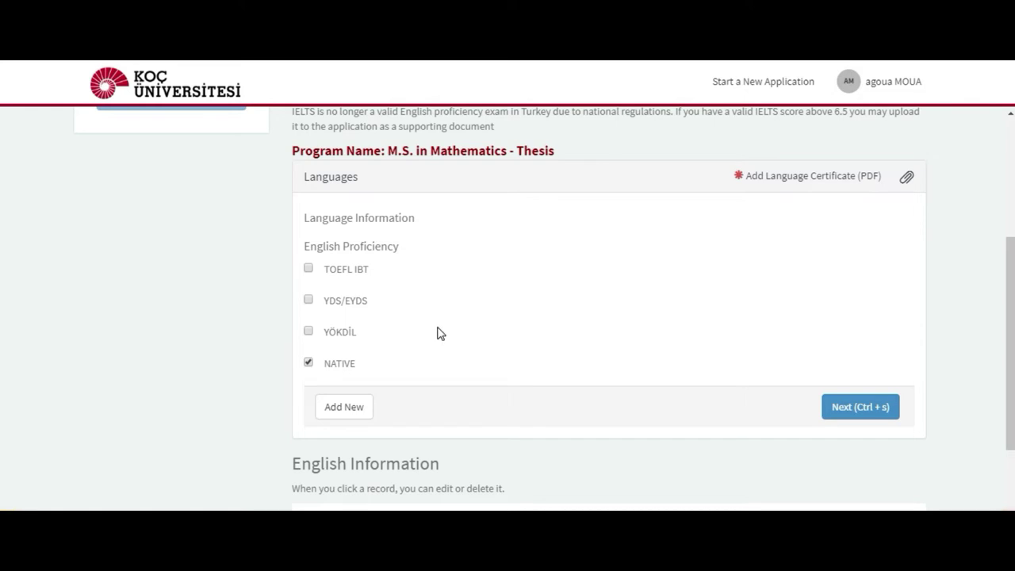
scroll(1004, 258, down, 3)
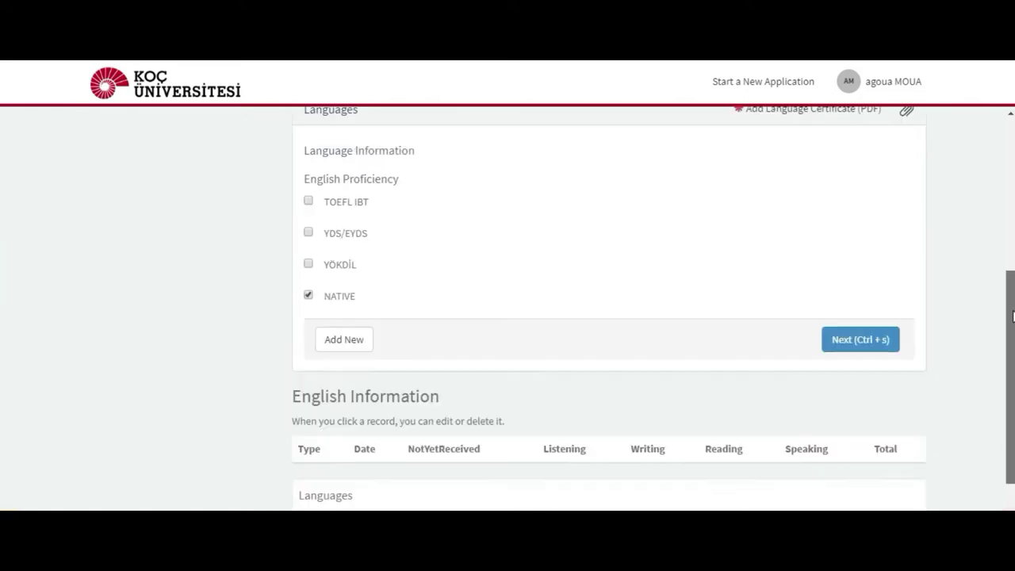